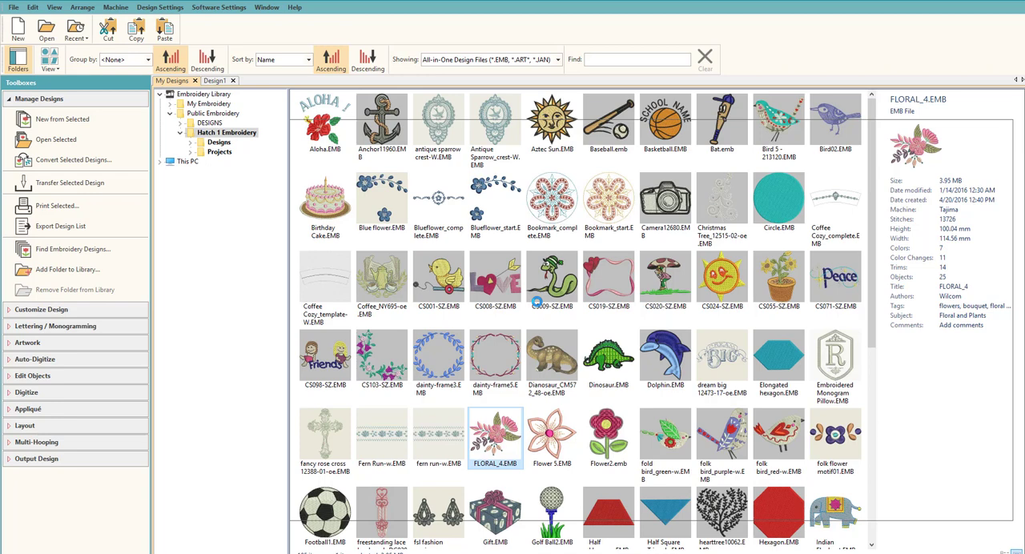
# - In the embroidery settings, turn on adding registration marks on output for multi-hooping, with a Medium margin
pyautogui.scroll(-2, 615, 256)
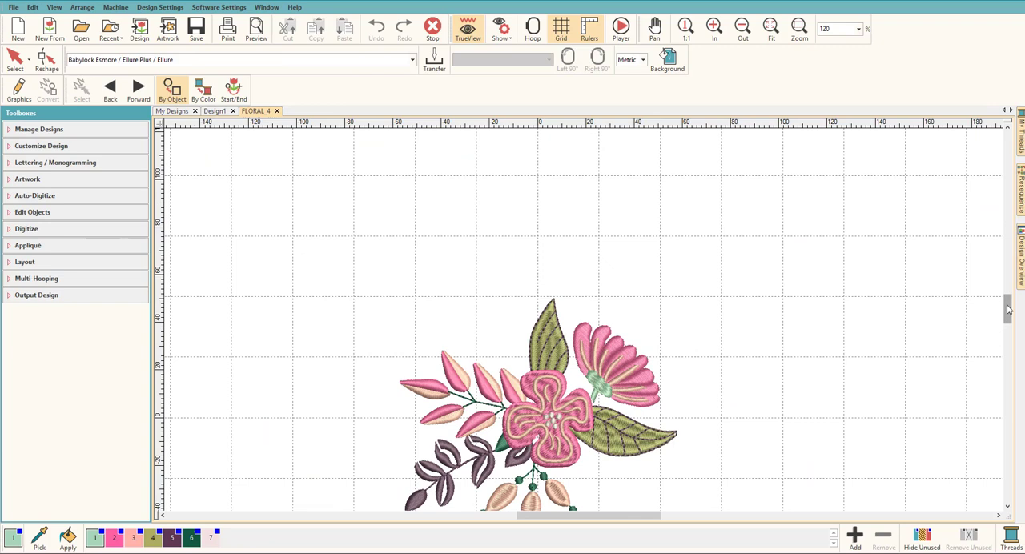
pyautogui.moveTo(1007, 310); pyautogui.dragTo(1008, 318)
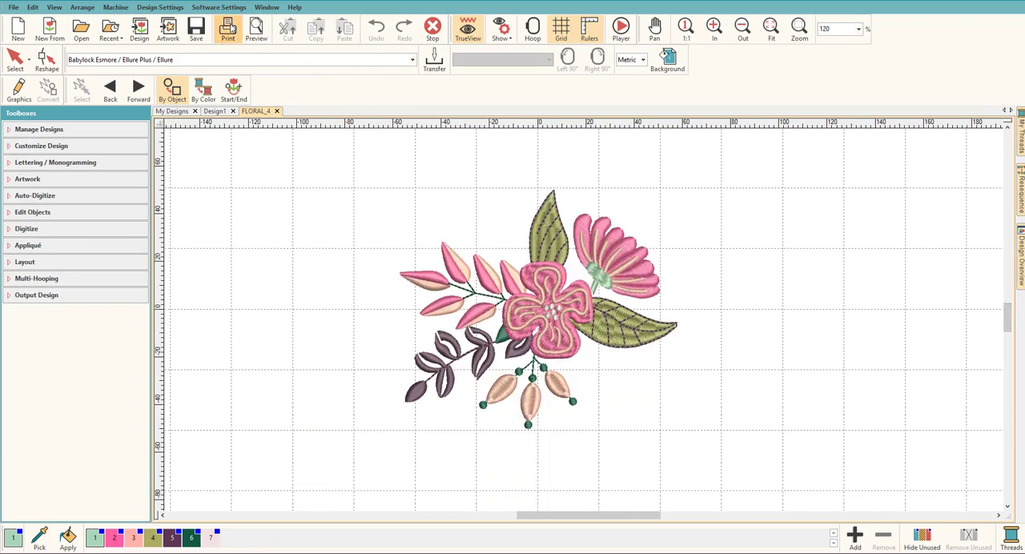
pyautogui.click(231, 8)
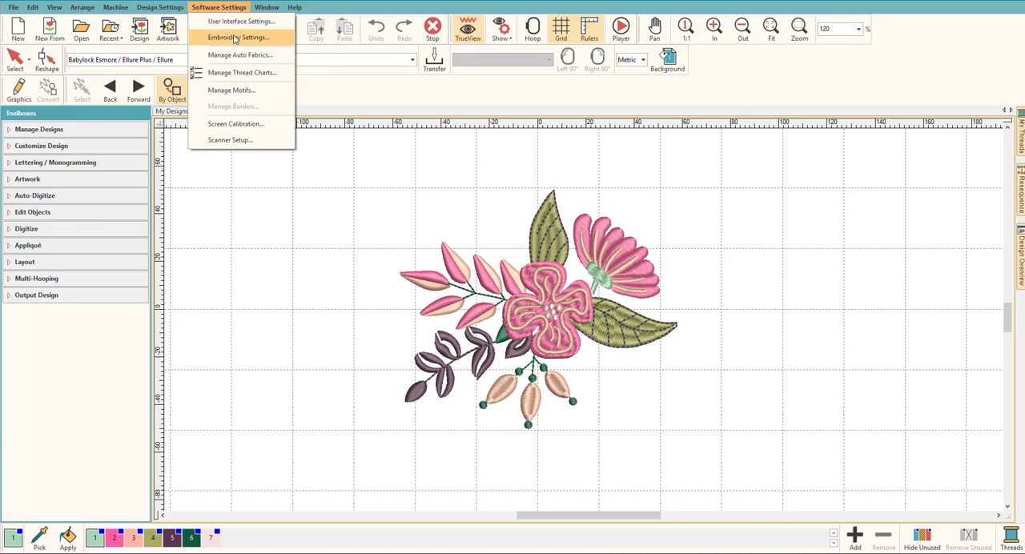
pyautogui.click(235, 38)
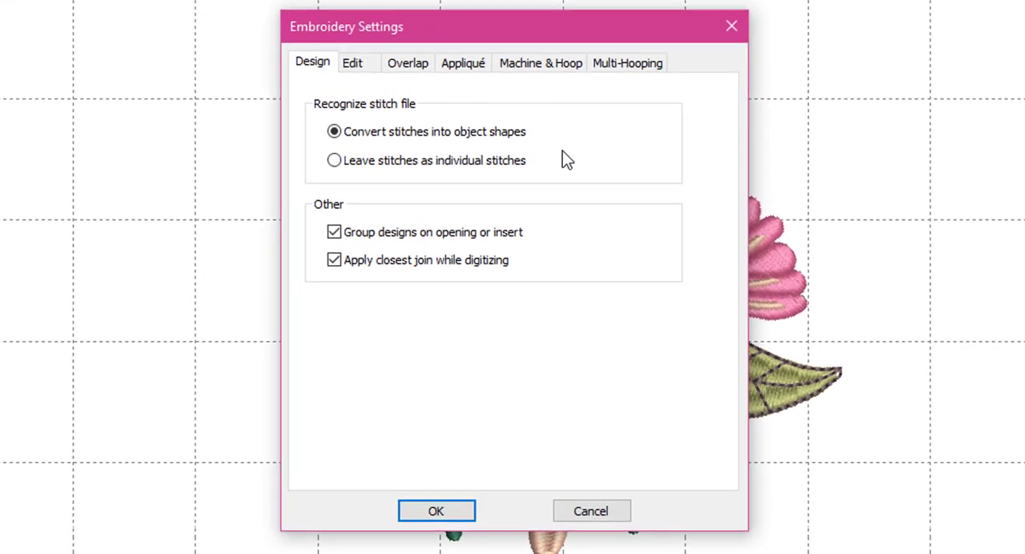
pyautogui.click(631, 69)
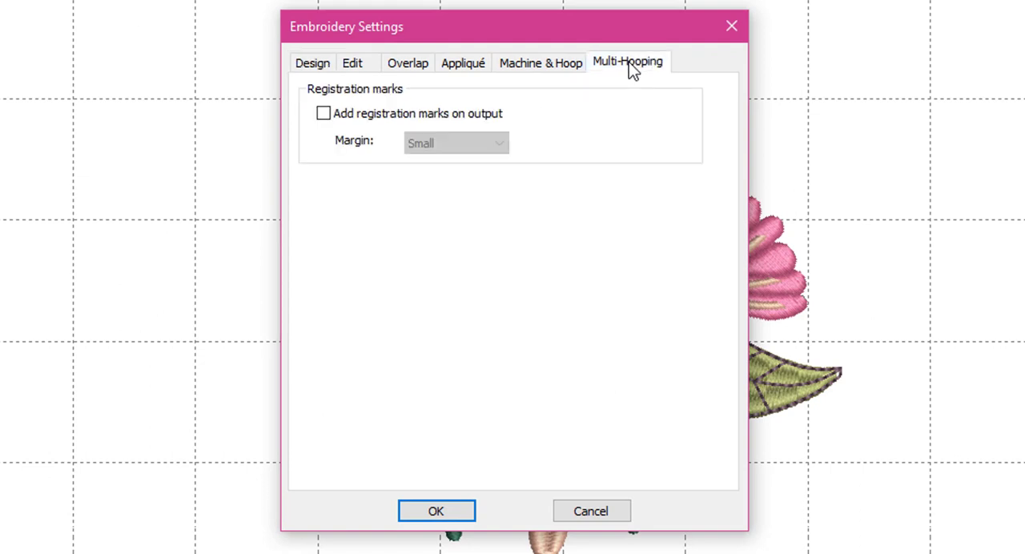
pyautogui.click(323, 117)
pyautogui.click(500, 143)
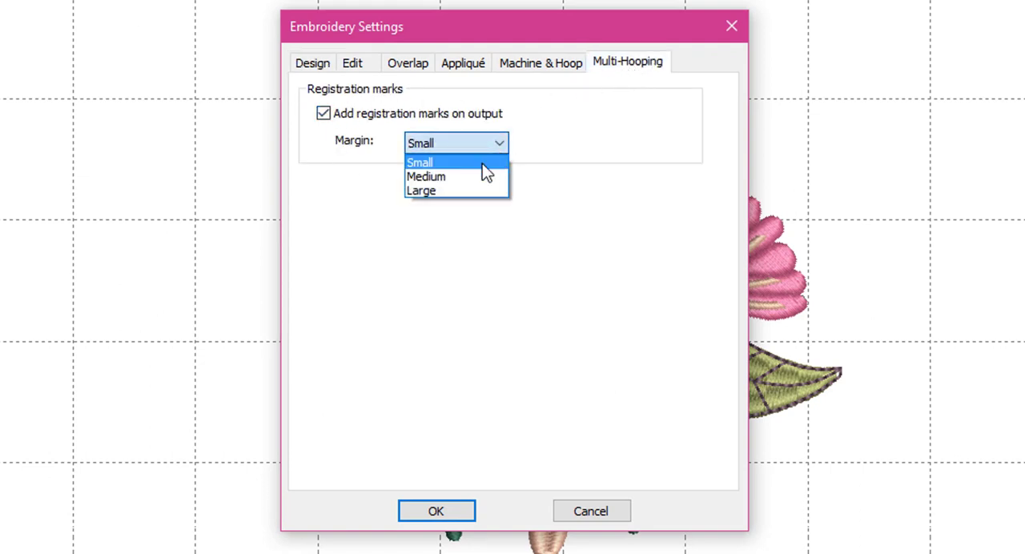
pyautogui.click(453, 177)
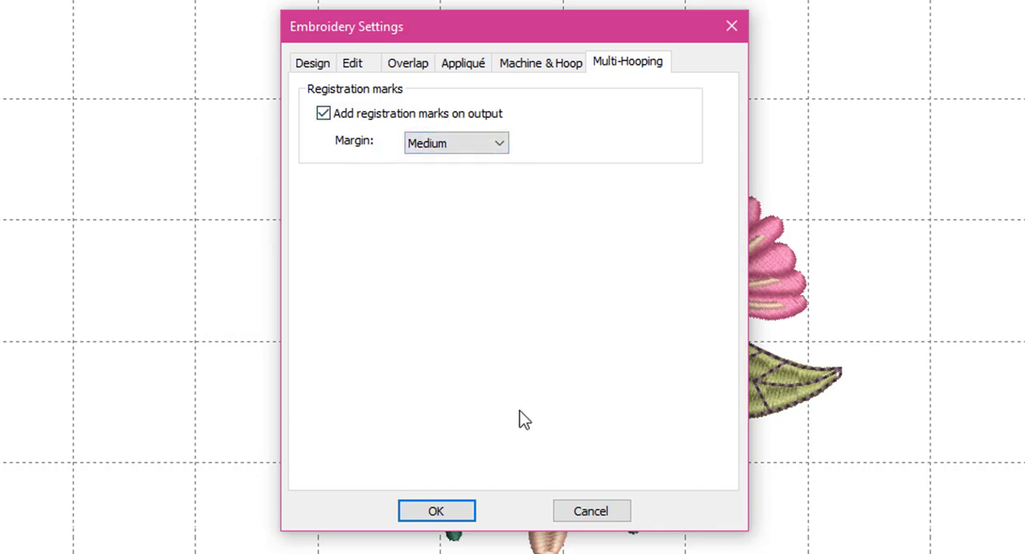
pyautogui.click(436, 512)
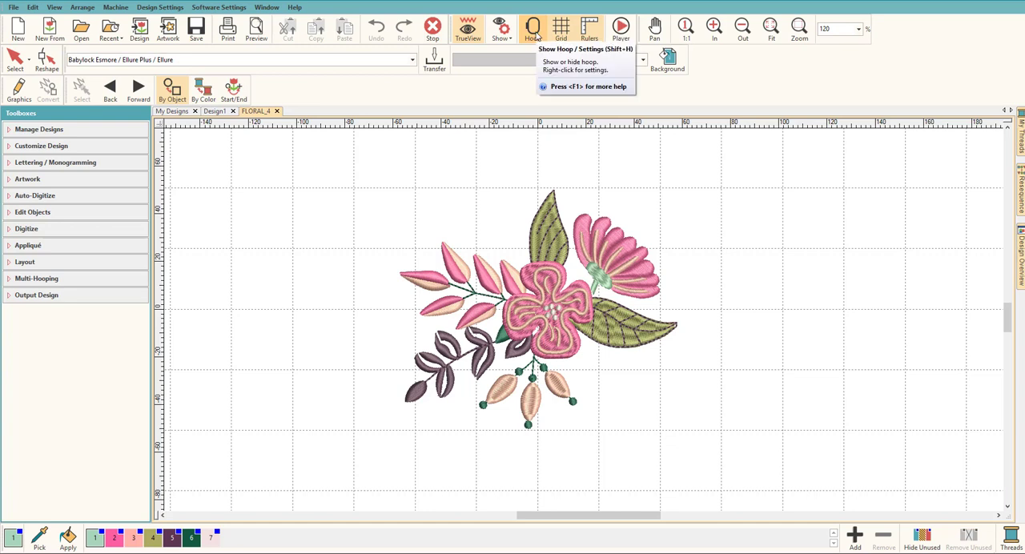
# - Show the hoop around the floral design, choose the Regular (100 x 100) hoop and set its position to Manual
pyautogui.click(534, 32)
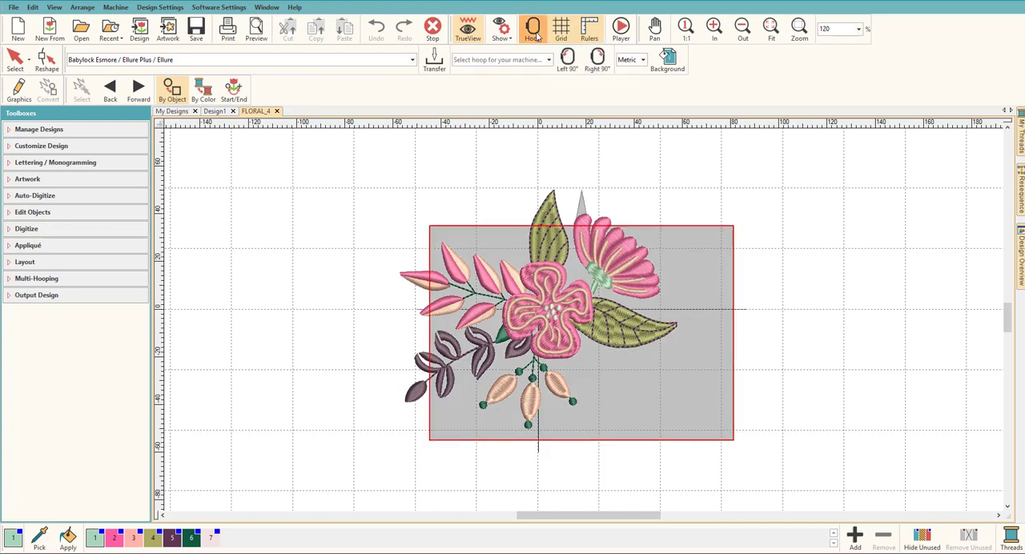
pyautogui.rightClick(537, 36)
pyautogui.click(496, 231)
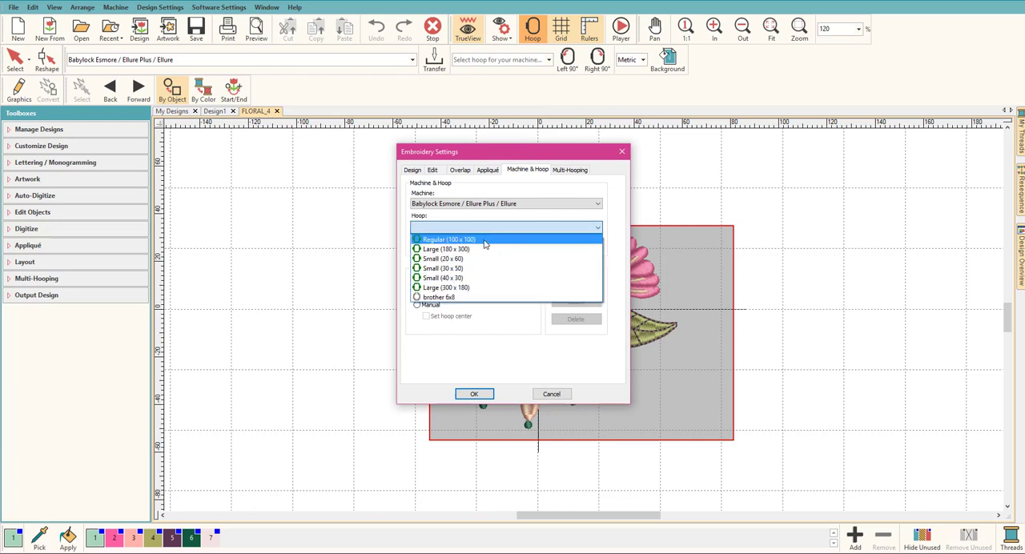
pyautogui.click(485, 244)
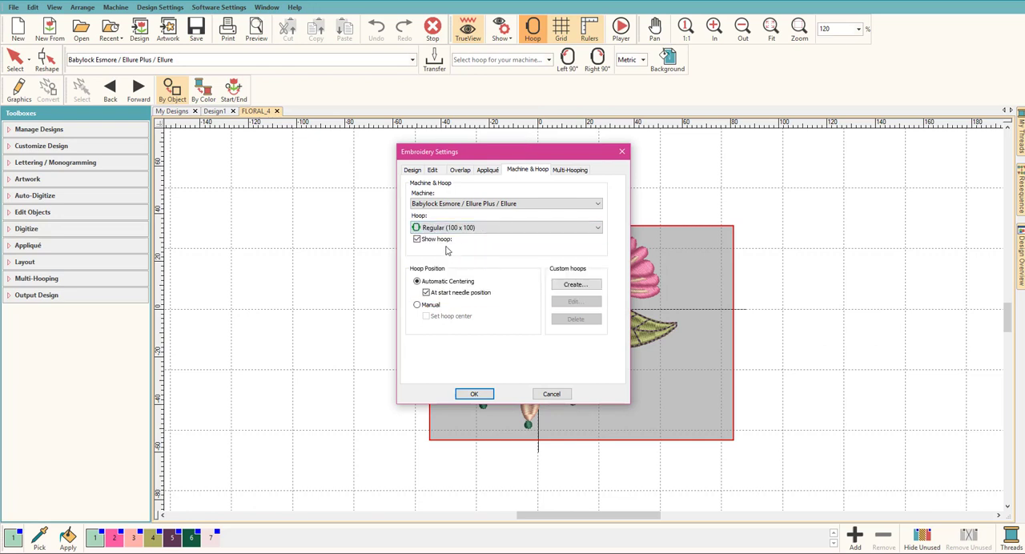
pyautogui.click(418, 309)
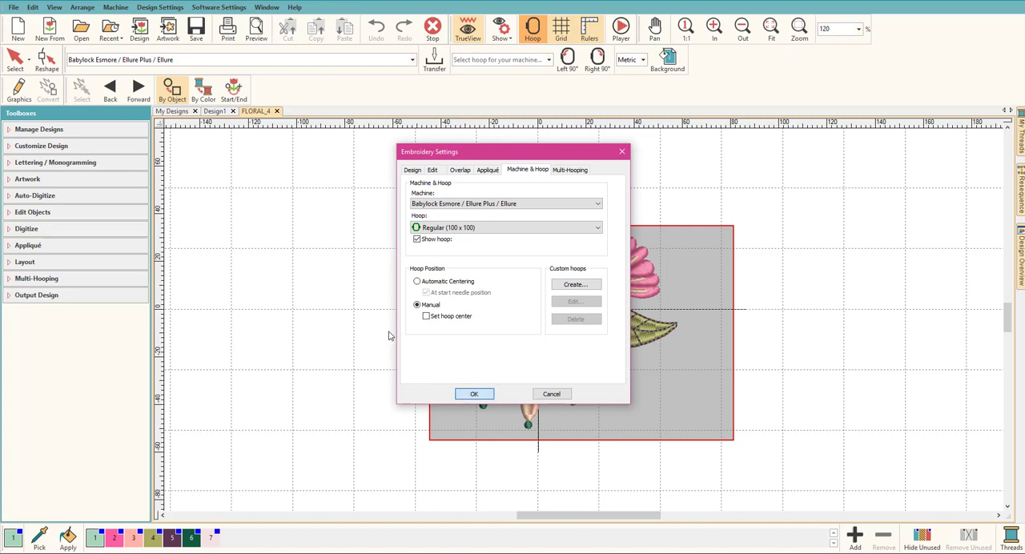
pyautogui.press('Return')
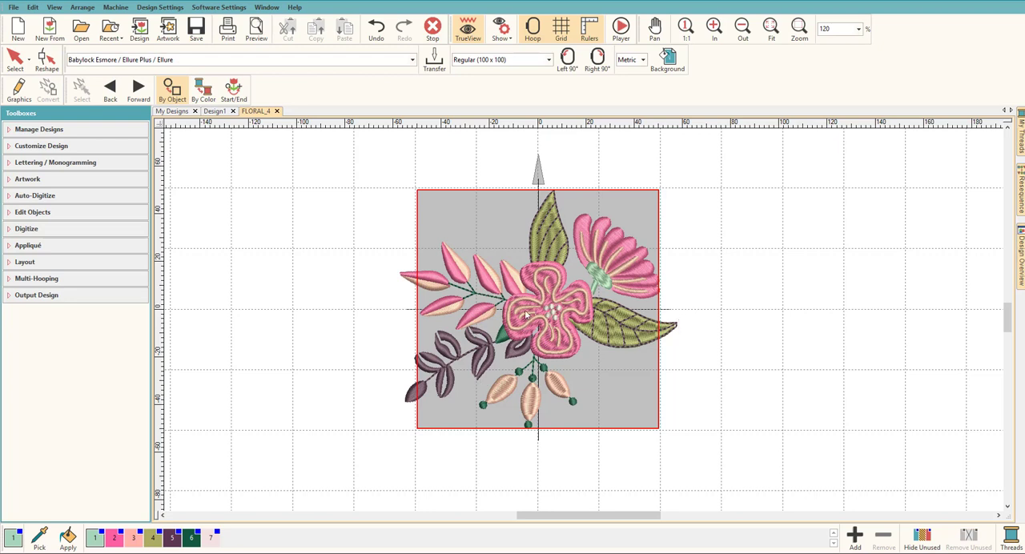
# - Add a second hoop for multi-hooping and place it about 46 mm to the right, over the design's right side
pyautogui.click(31, 280)
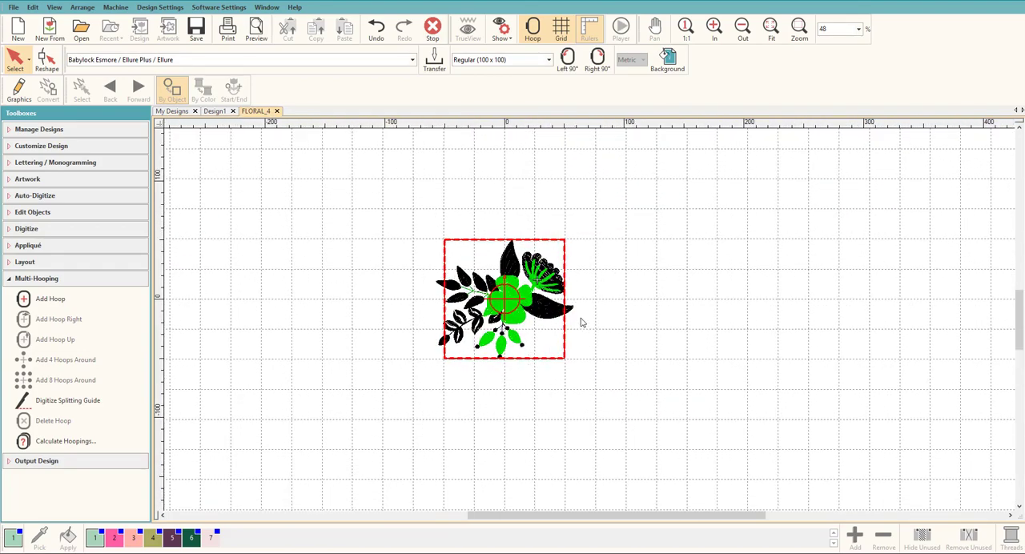
pyautogui.press('0')
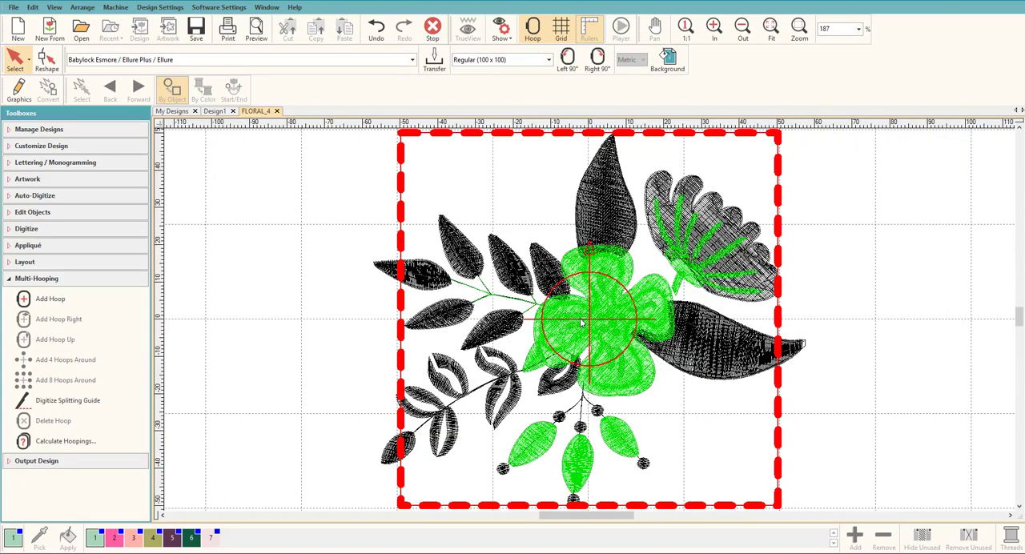
pyautogui.scroll(-3, 582, 323)
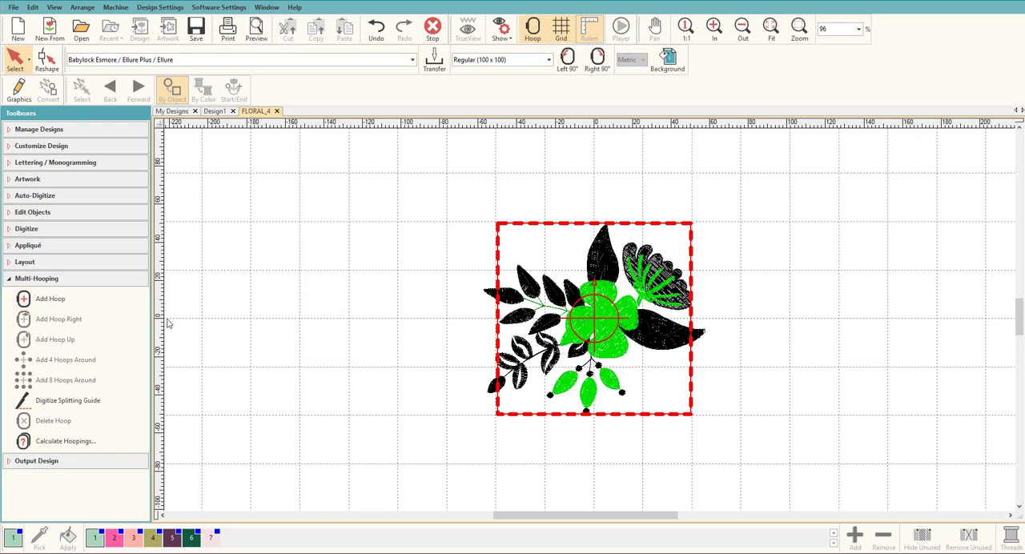
pyautogui.click(38, 299)
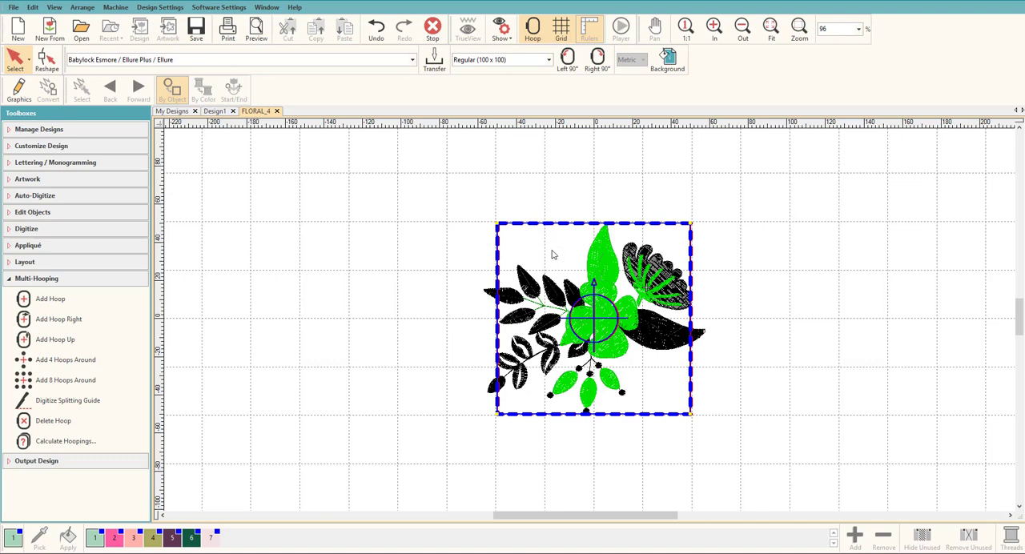
pyautogui.moveTo(542, 254); pyautogui.dragTo(607, 258)
pyautogui.click(638, 265)
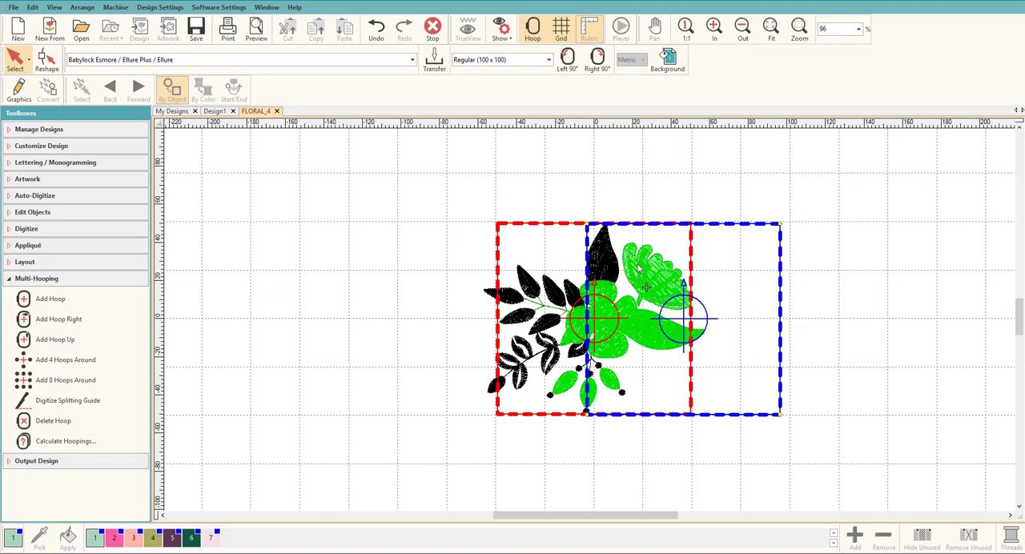
# - Shift the original hoop left and slightly down, reposition the second hoop so both cover the whole design, and calculate the hoopings
pyautogui.click(511, 253)
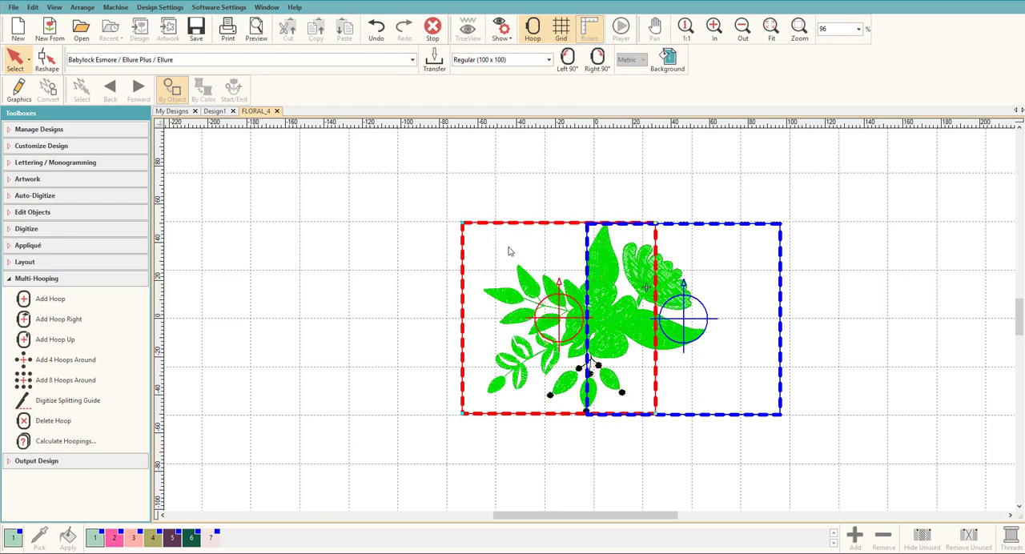
pyautogui.moveTo(533, 245); pyautogui.dragTo(532, 253)
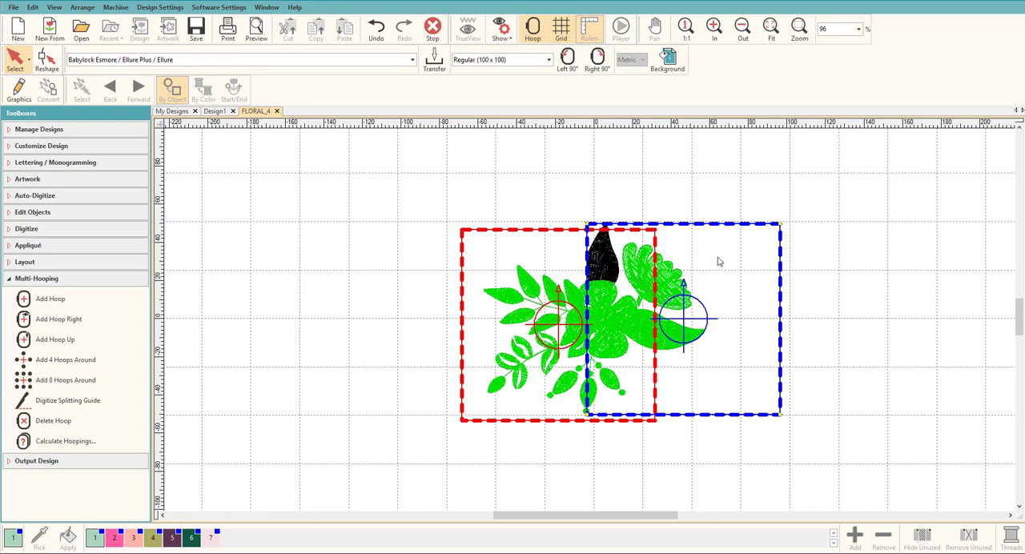
pyautogui.moveTo(719, 262); pyautogui.dragTo(715, 284)
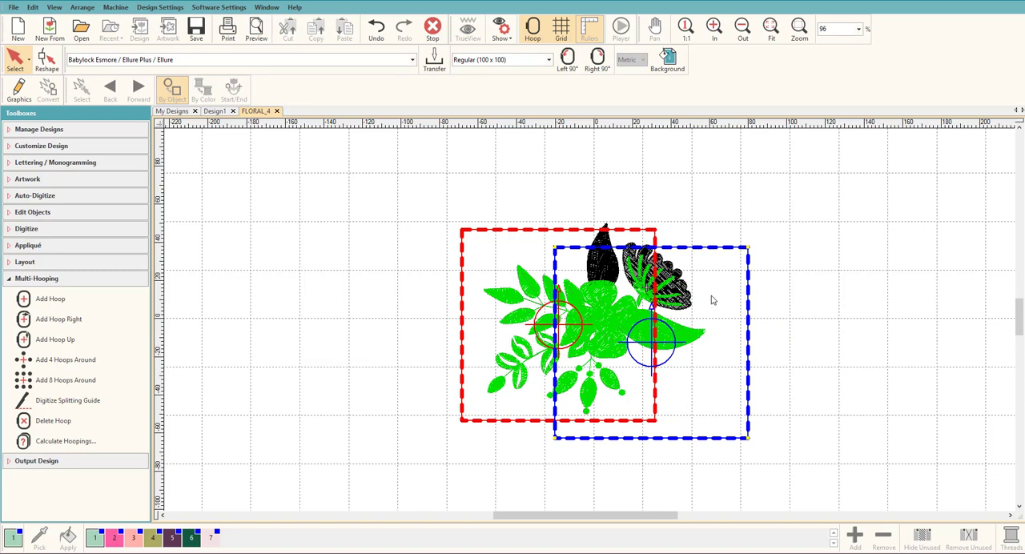
pyautogui.moveTo(712, 299); pyautogui.dragTo(718, 267)
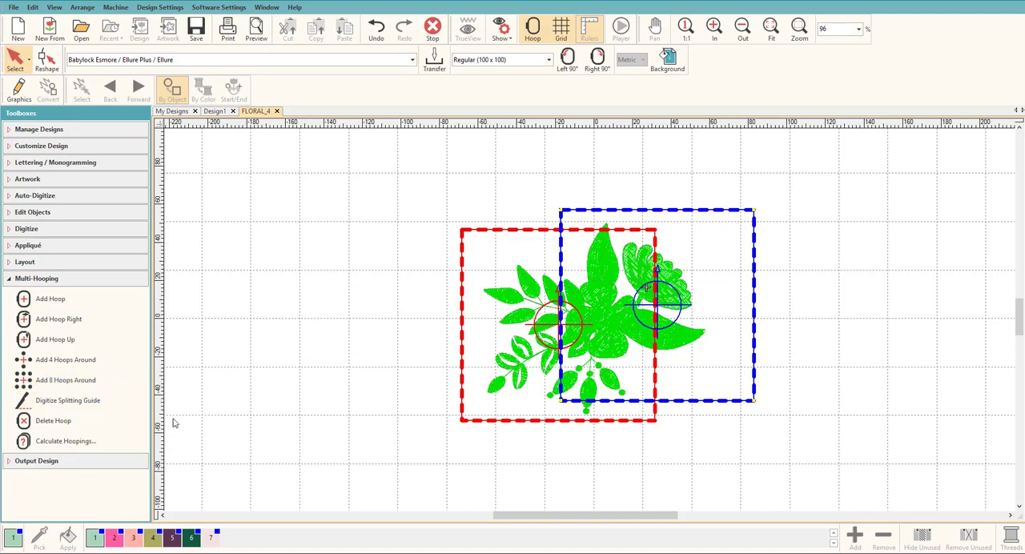
pyautogui.click(80, 441)
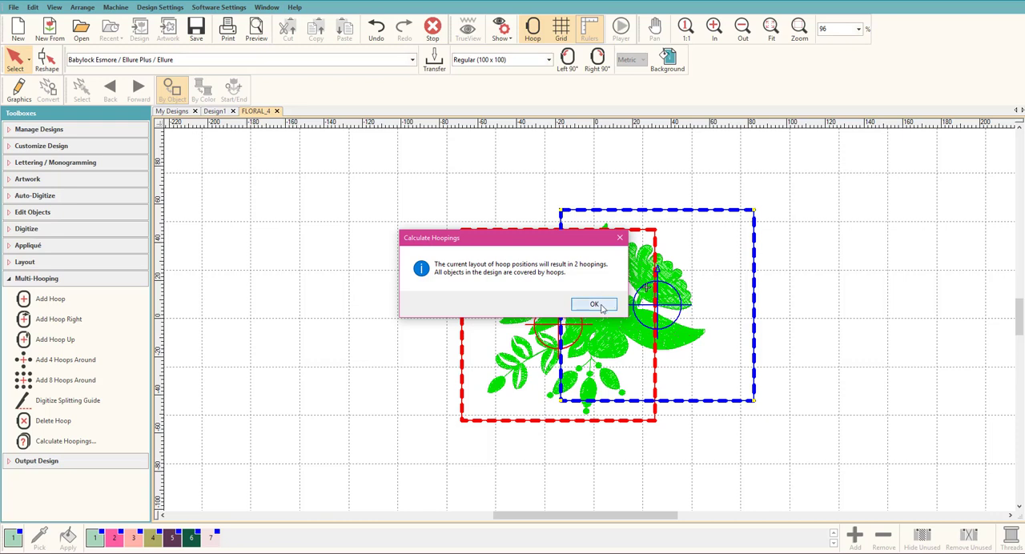
pyautogui.click(596, 305)
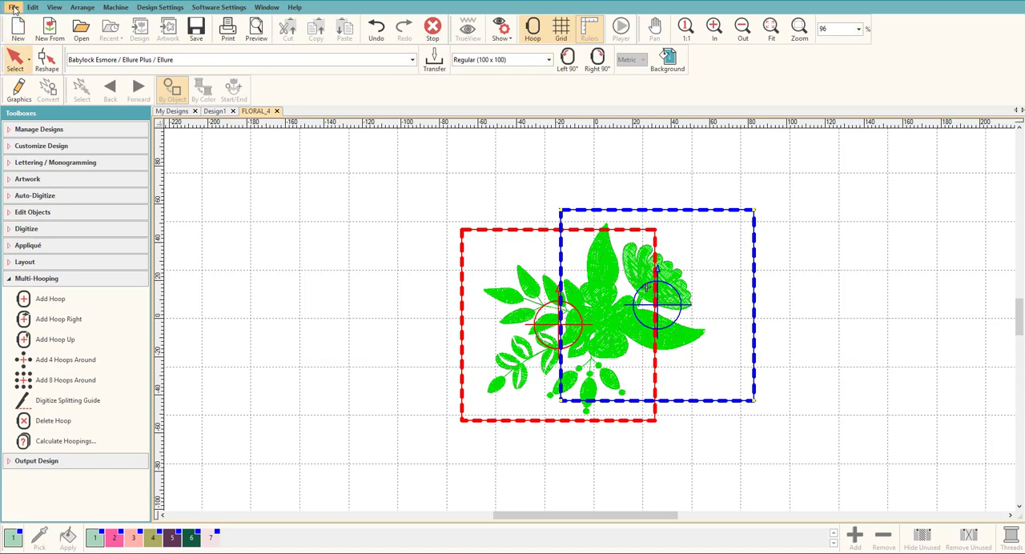
# - Export the multi-hooped design to the Desktop as FLORAL_4.PES in Brother/Babylock/Deco format
pyautogui.click(14, 8)
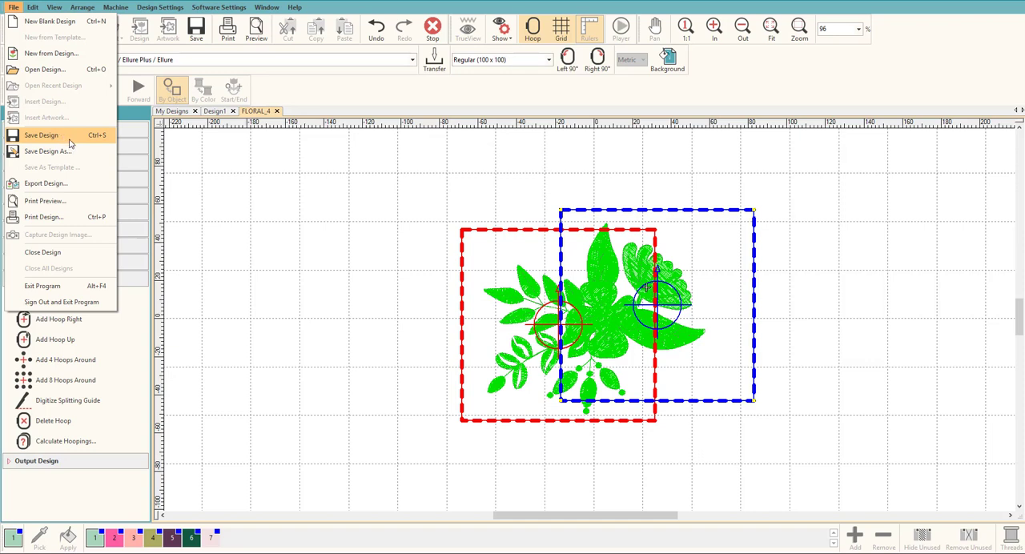
pyautogui.click(59, 187)
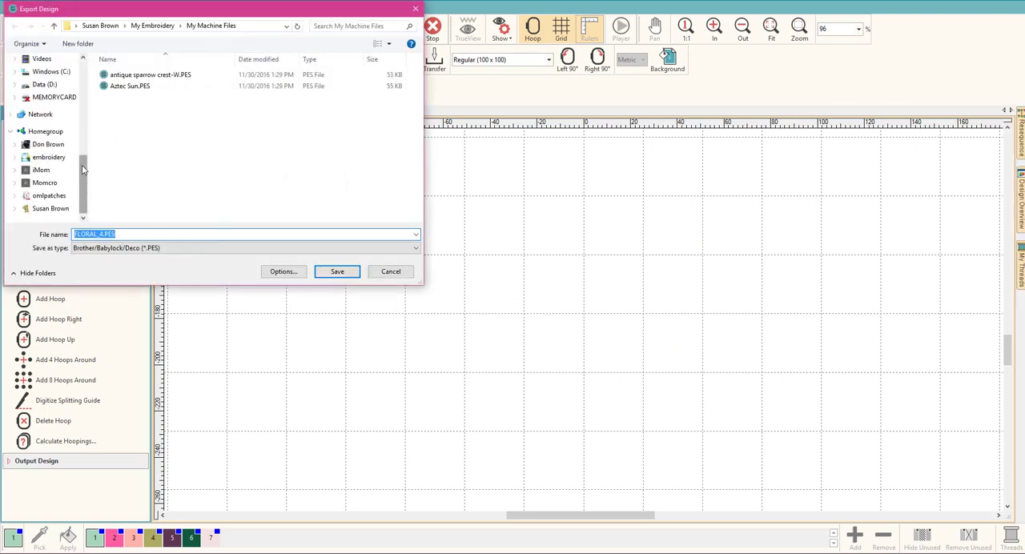
pyautogui.moveTo(84, 176); pyautogui.dragTo(85, 104)
pyautogui.scroll(-2, 86, 104)
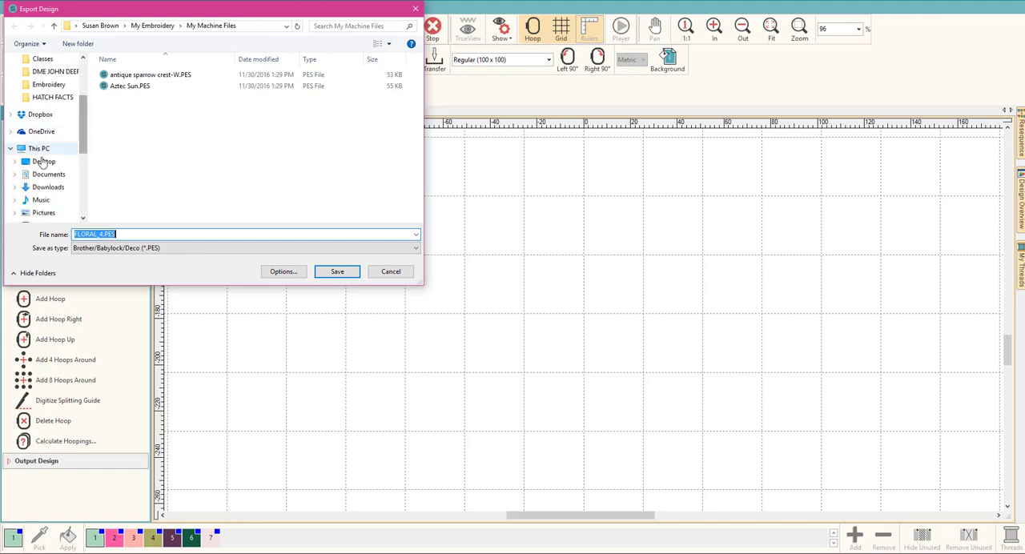
pyautogui.click(40, 163)
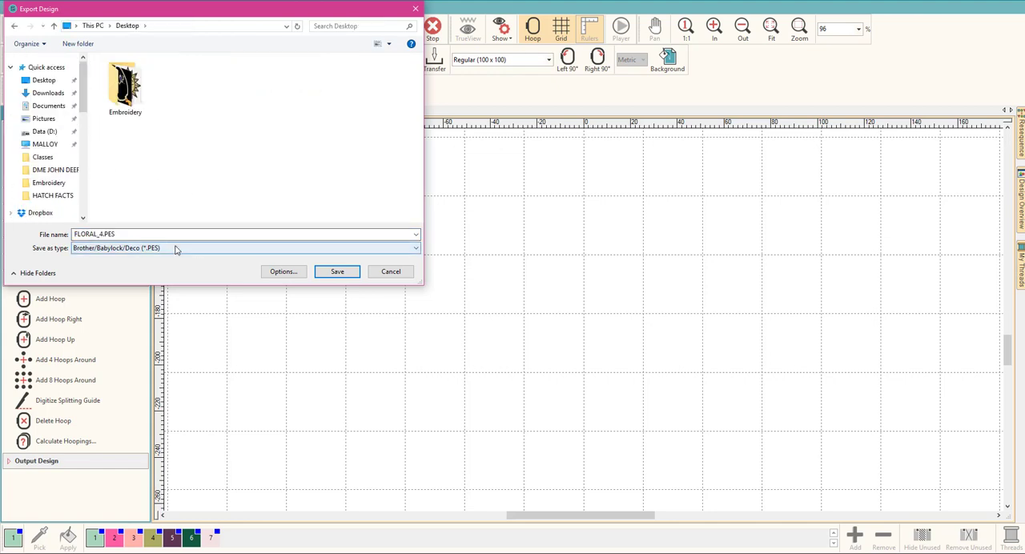
pyautogui.click(336, 273)
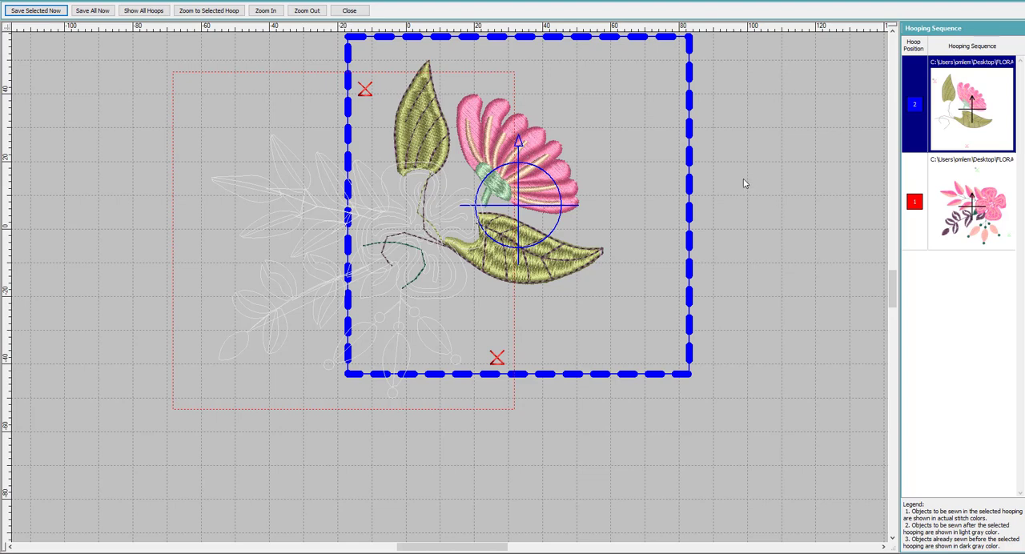
# - Review hoopings 1 and 2 in the hooping sequence to compare their objects and registration marks
pyautogui.click(947, 207)
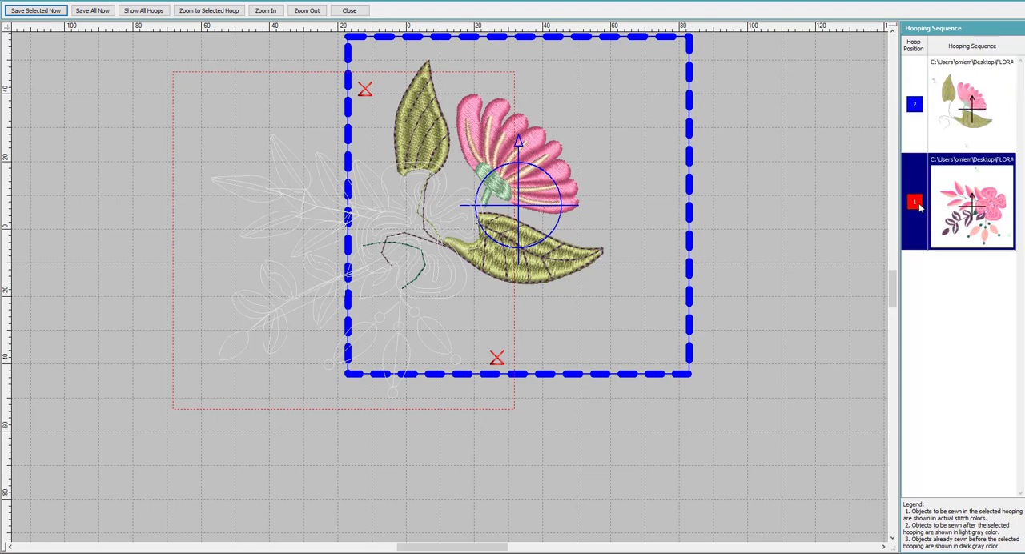
pyautogui.click(947, 116)
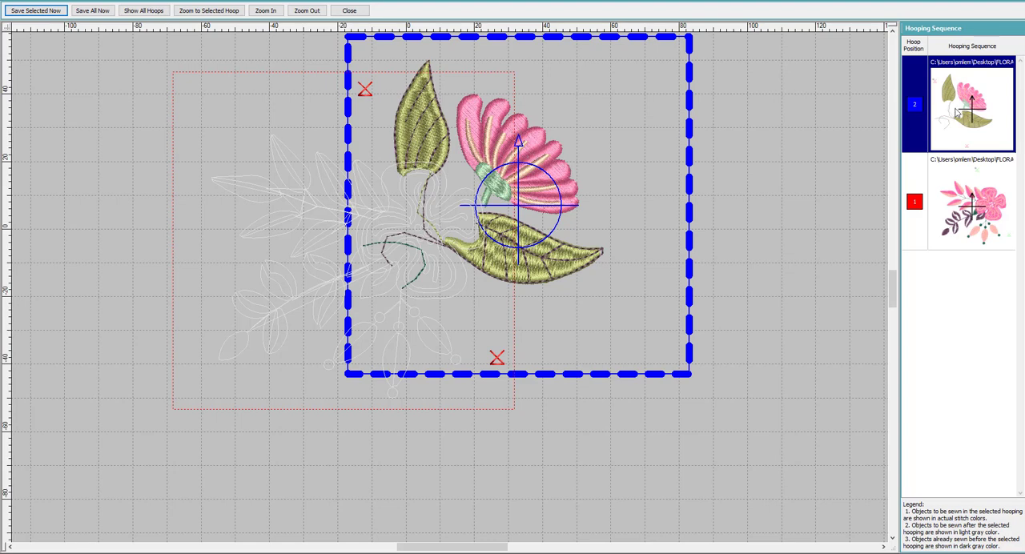
pyautogui.click(971, 208)
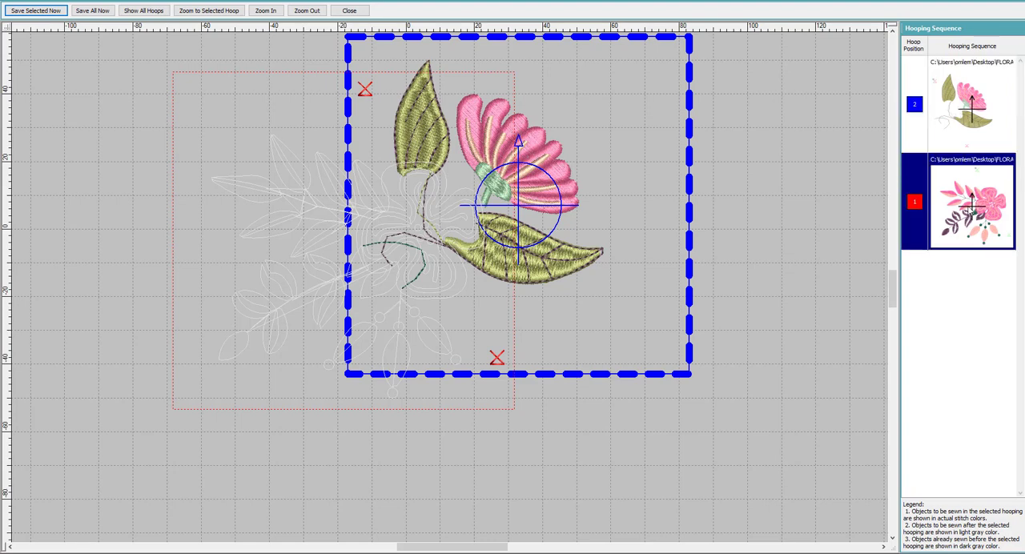
pyautogui.click(913, 105)
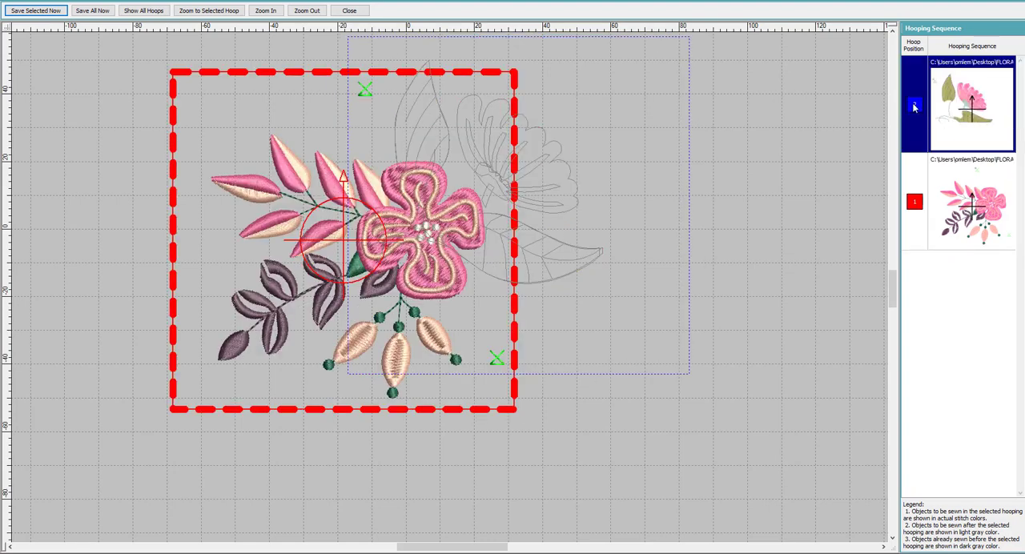
pyautogui.click(910, 211)
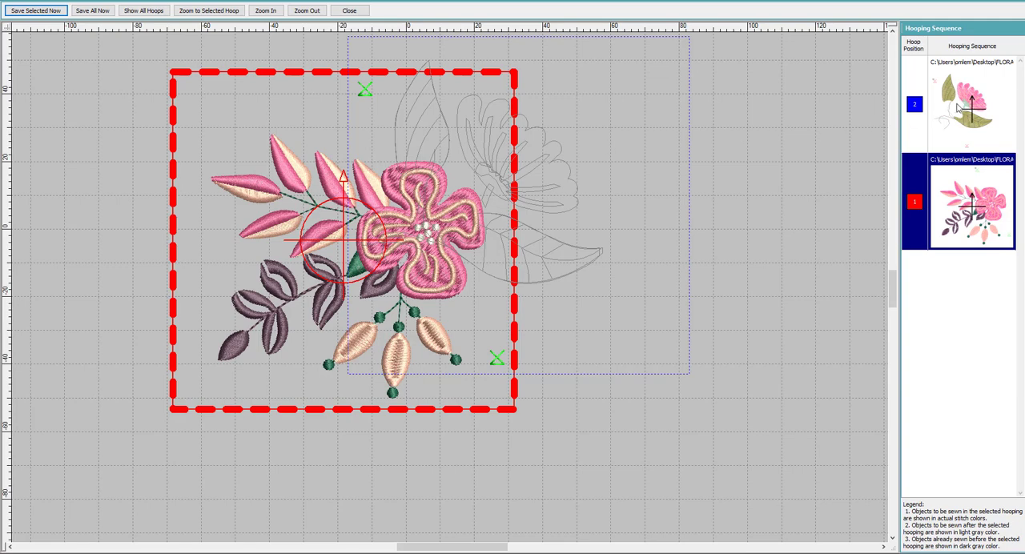
pyautogui.click(981, 109)
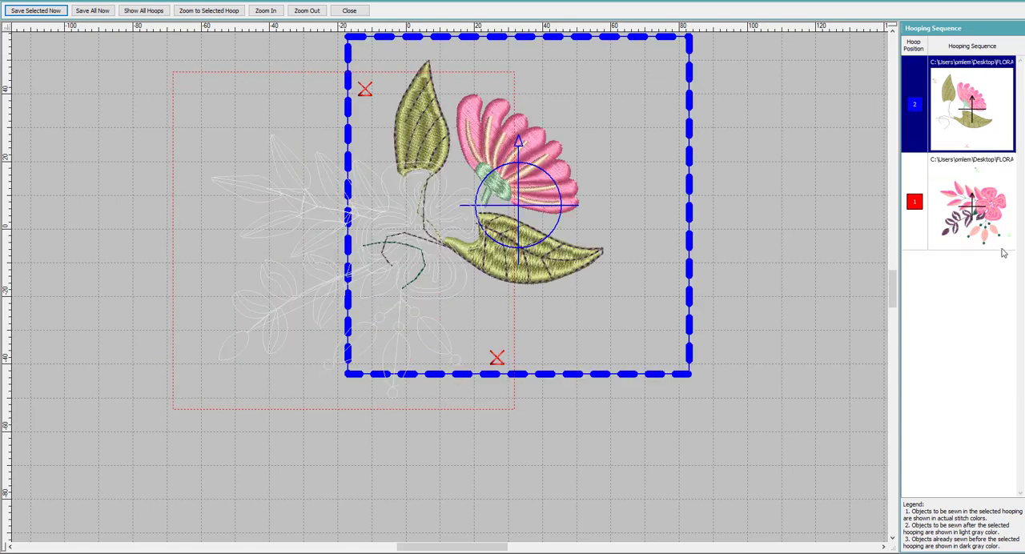
# - Alternate between the two hoopings in the sequence to compare which objects each one sews, ending on hooping 2 with all hoops shown
pyautogui.click(982, 216)
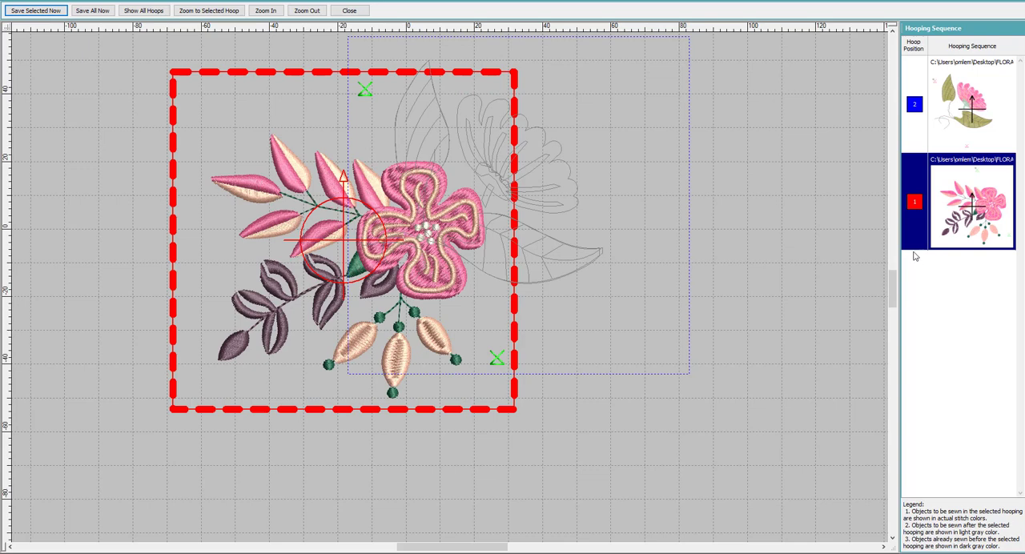
pyautogui.click(962, 120)
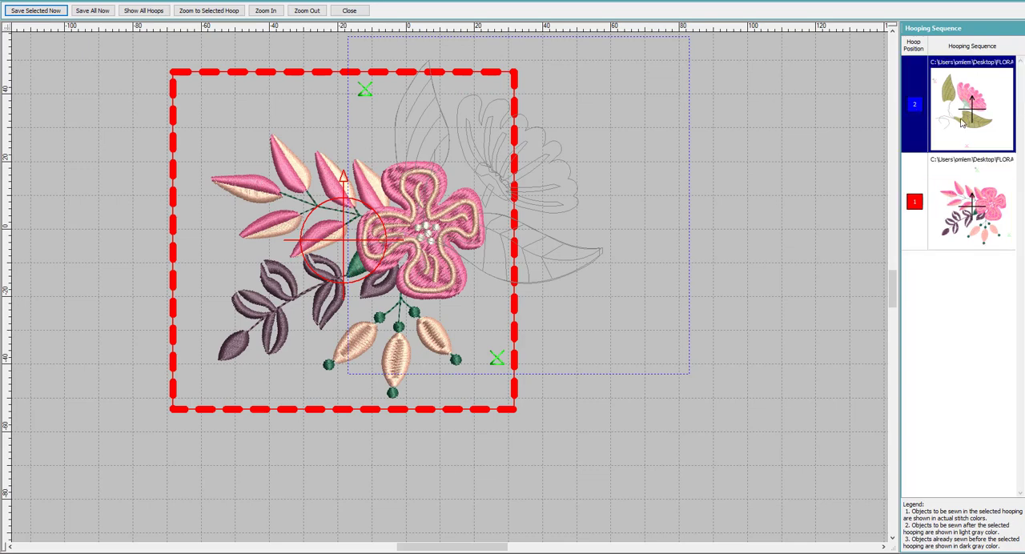
pyautogui.click(967, 204)
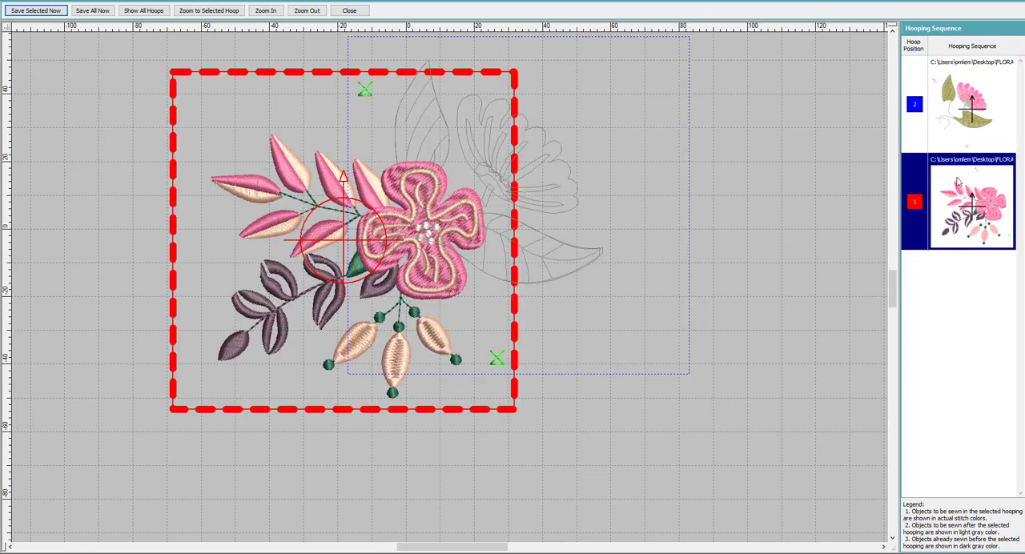
pyautogui.click(953, 130)
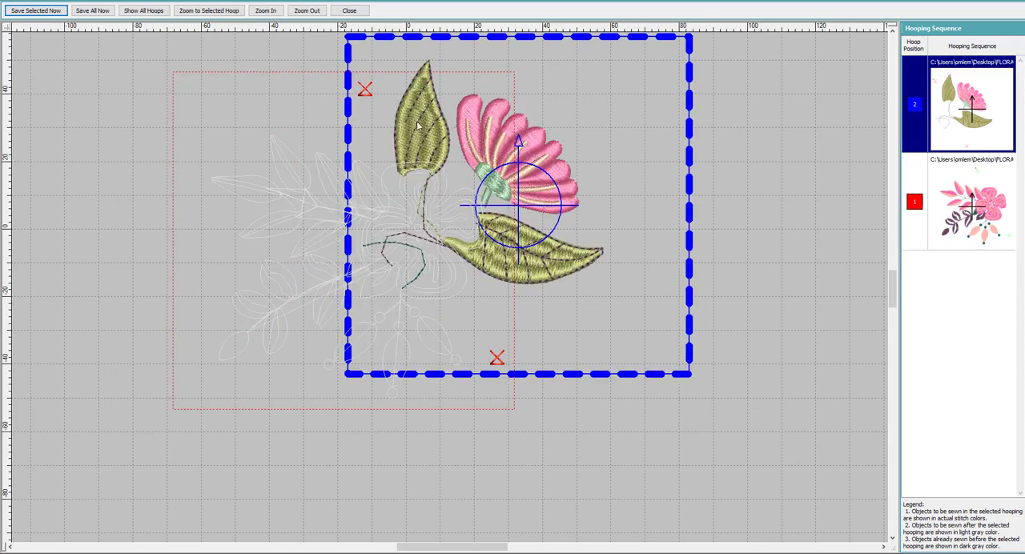
pyautogui.click(137, 11)
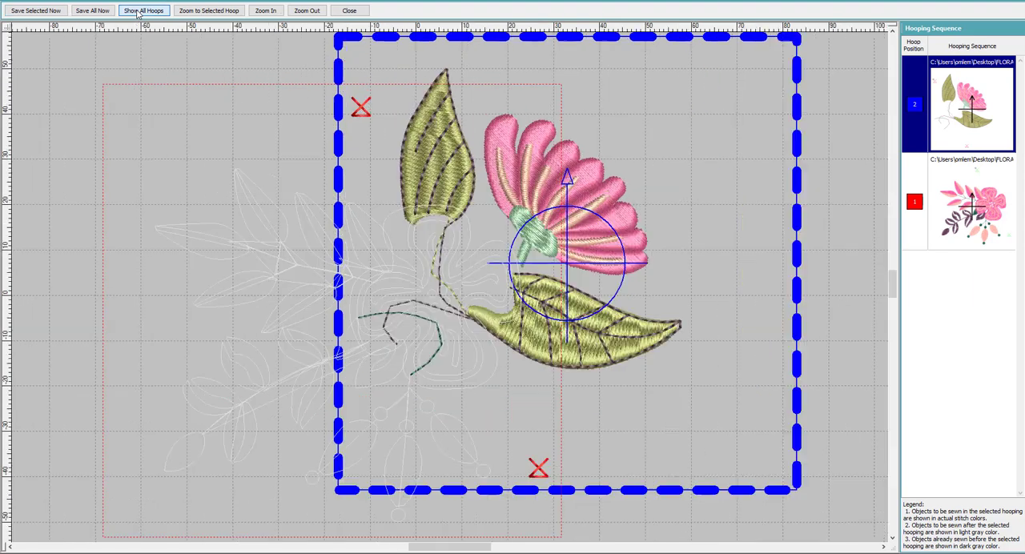
# - Save all hooping files at once and close the hooping preview to return to the FLORAL_4 design
pyautogui.click(90, 11)
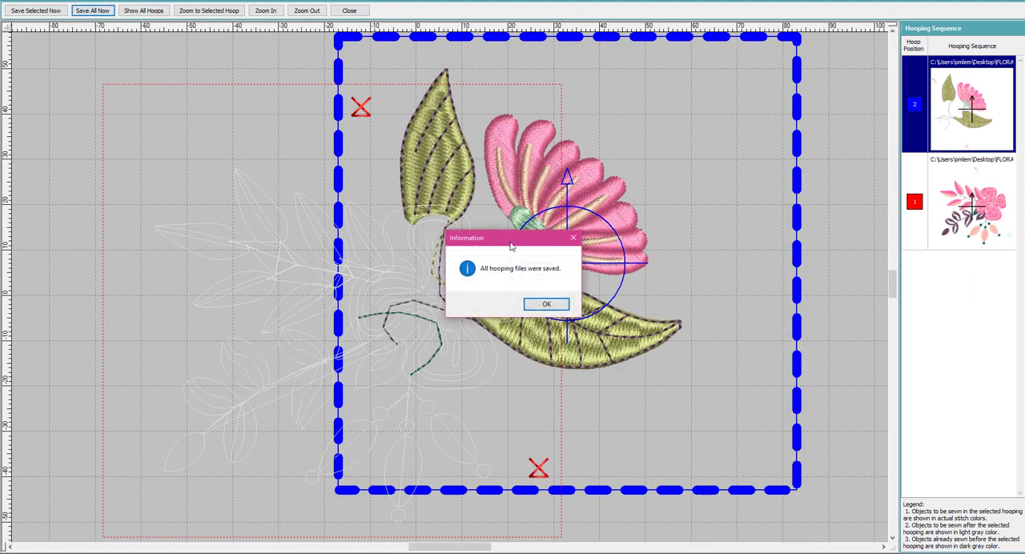
pyautogui.click(547, 306)
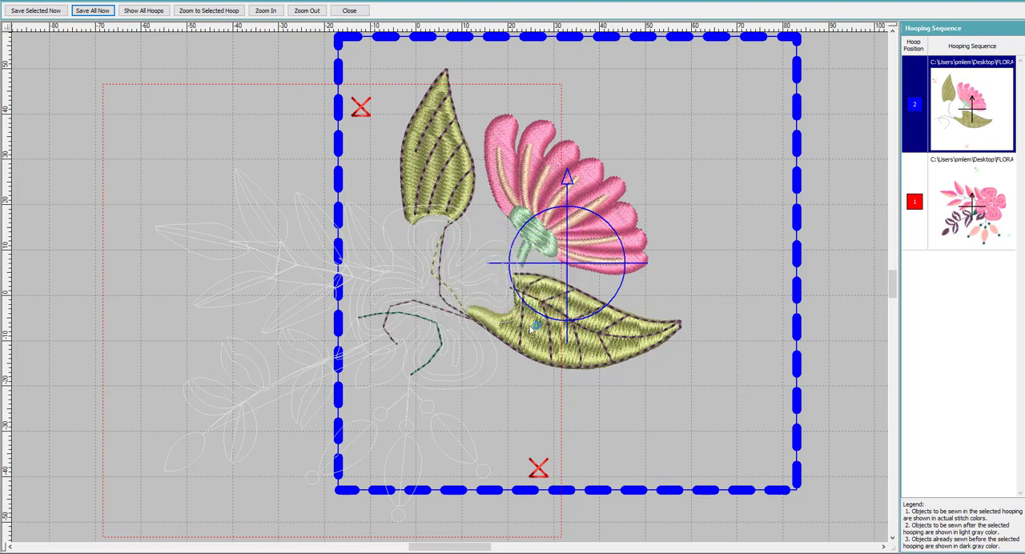
pyautogui.click(353, 11)
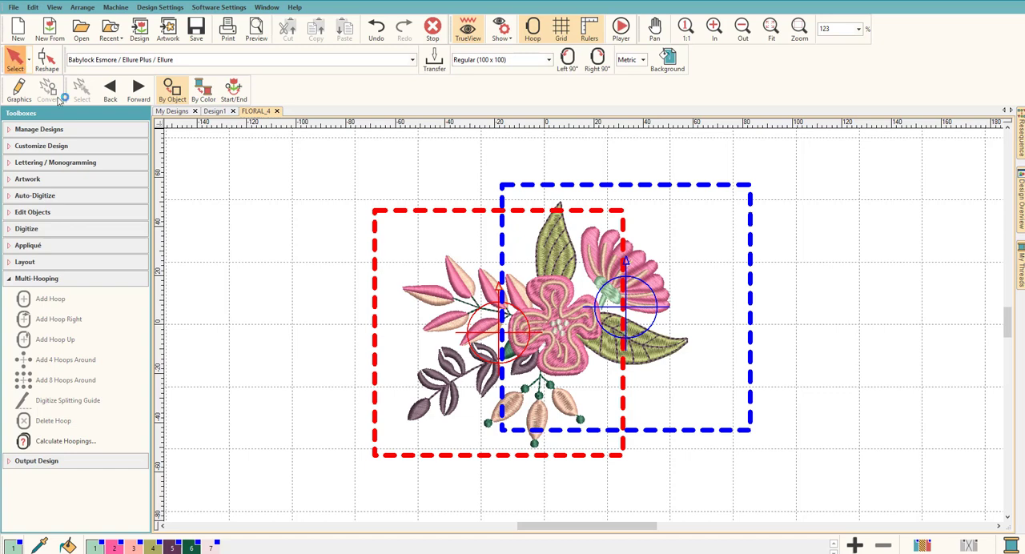
# - Open the exported hooping file FLORAL_4-1.PES from the Desktop
pyautogui.click(12, 7)
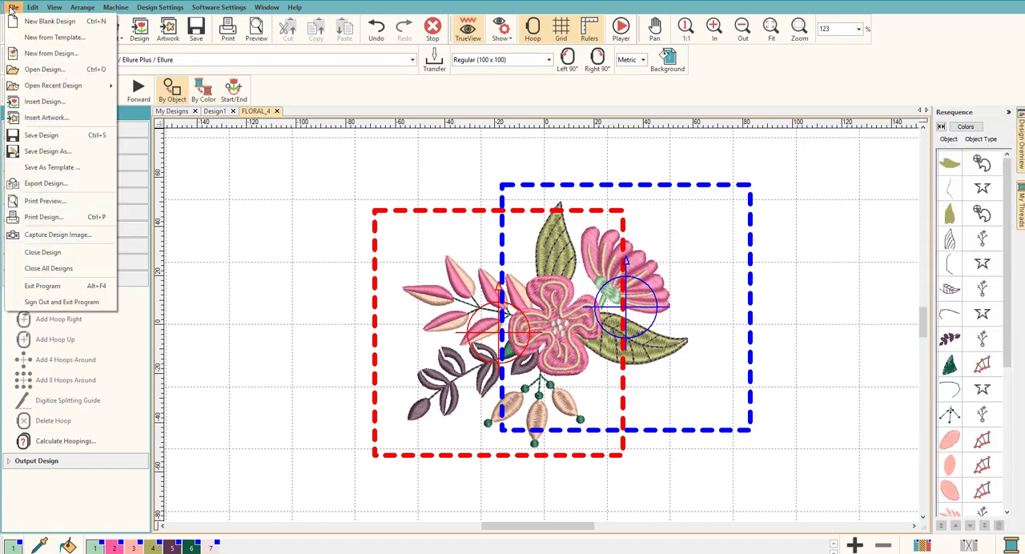
pyautogui.click(61, 70)
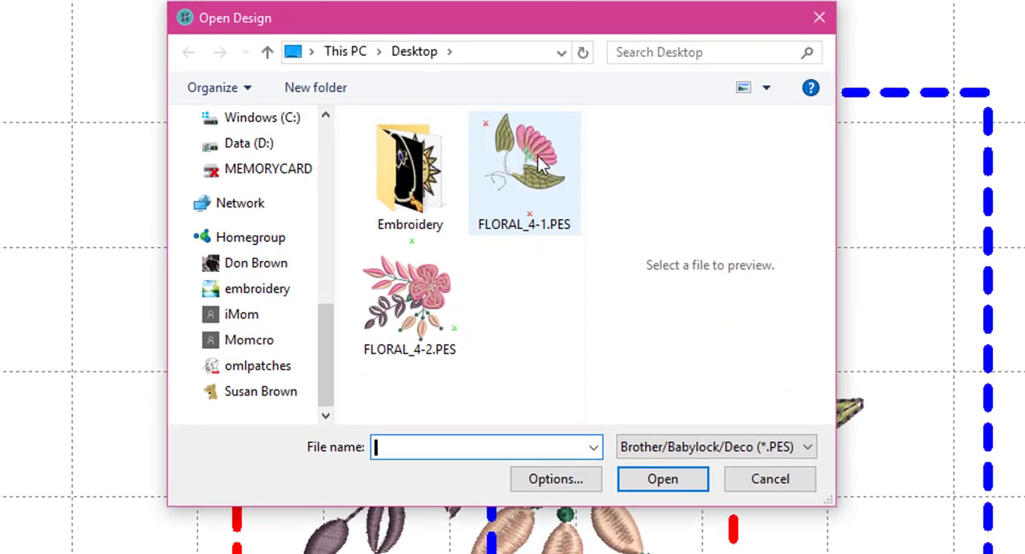
pyautogui.click(521, 204)
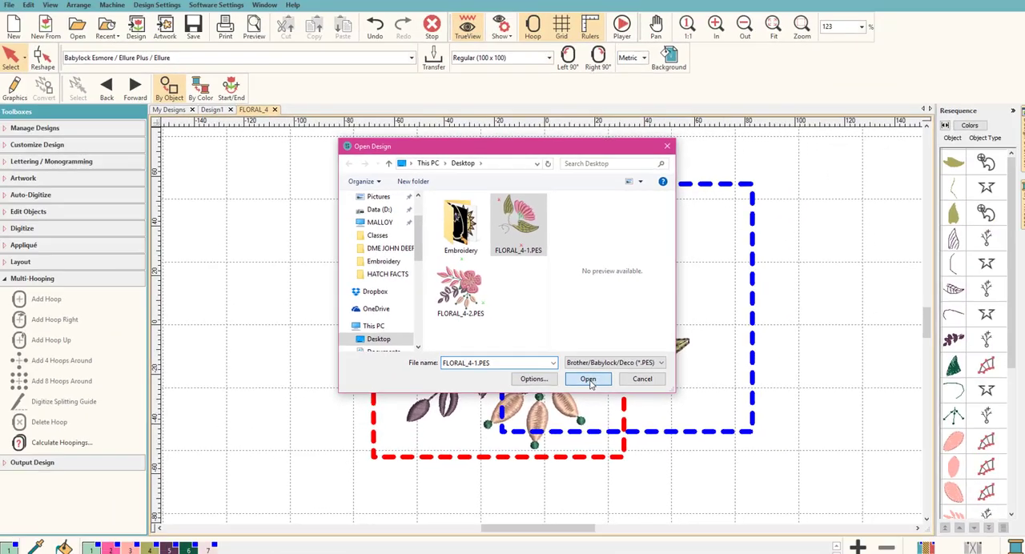
pyautogui.click(667, 485)
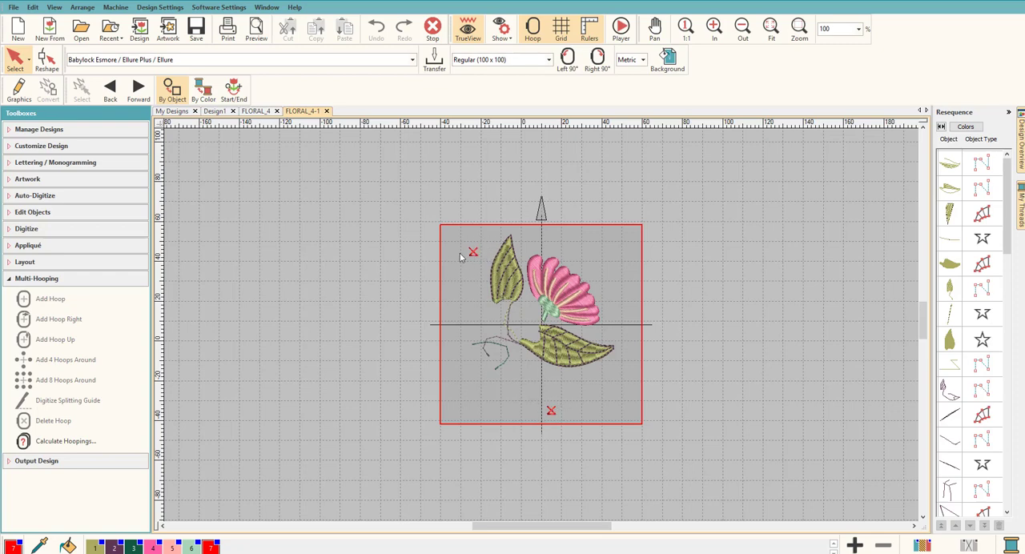
# - Open the second hooping file FLORAL_4-2.PES from the Desktop and look through its object stitching sequence
pyautogui.click(12, 8)
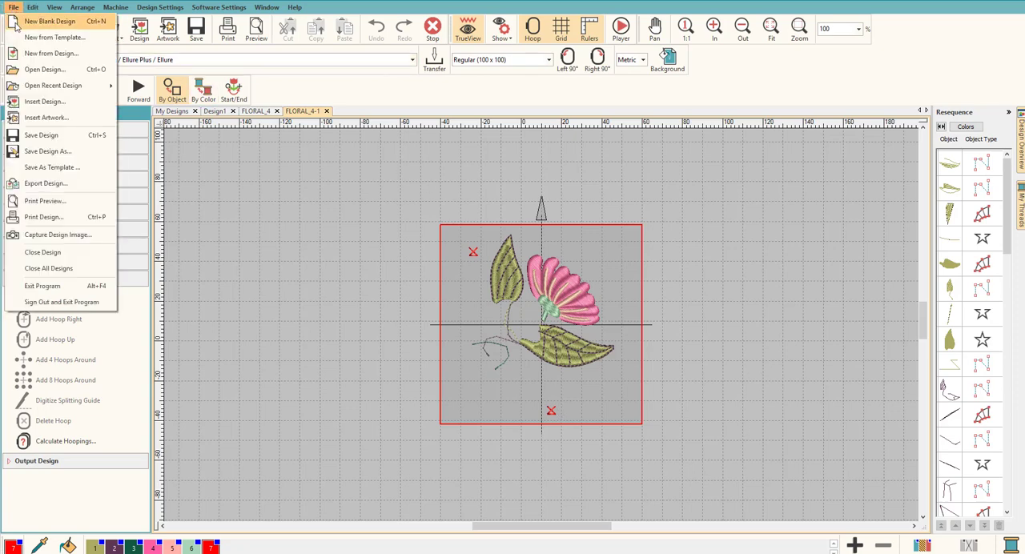
pyautogui.click(36, 70)
pyautogui.click(461, 286)
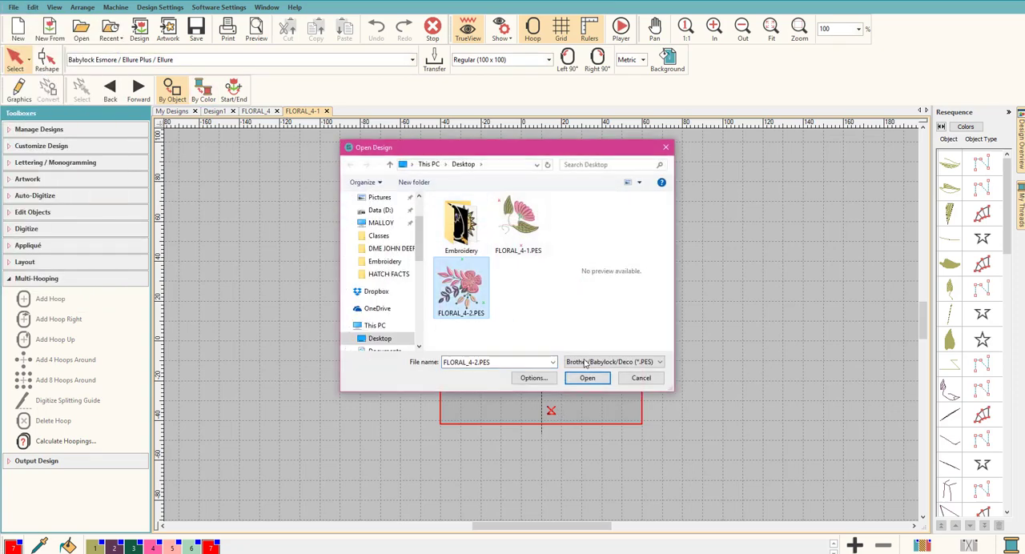
pyautogui.click(586, 381)
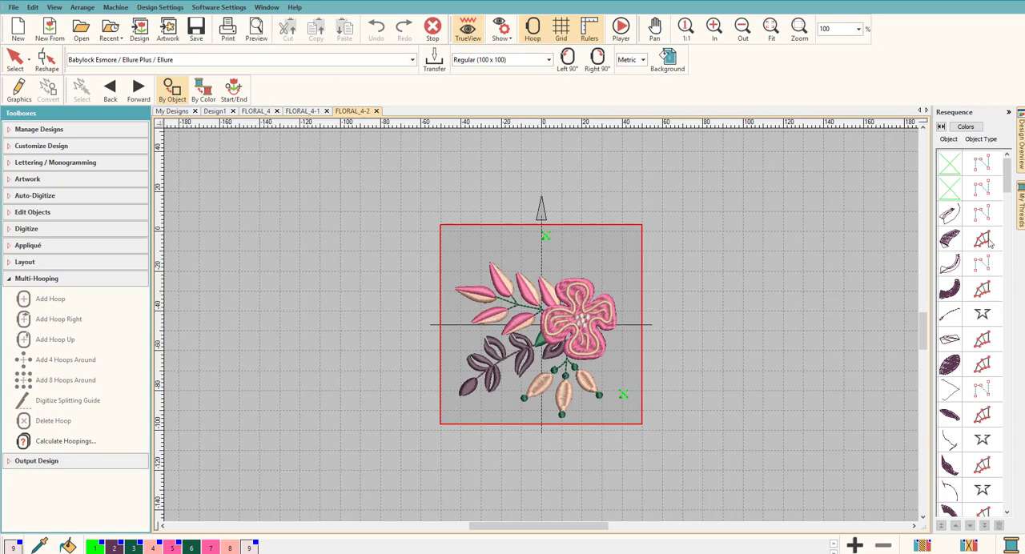
pyautogui.moveTo(1006, 183); pyautogui.dragTo(999, 290)
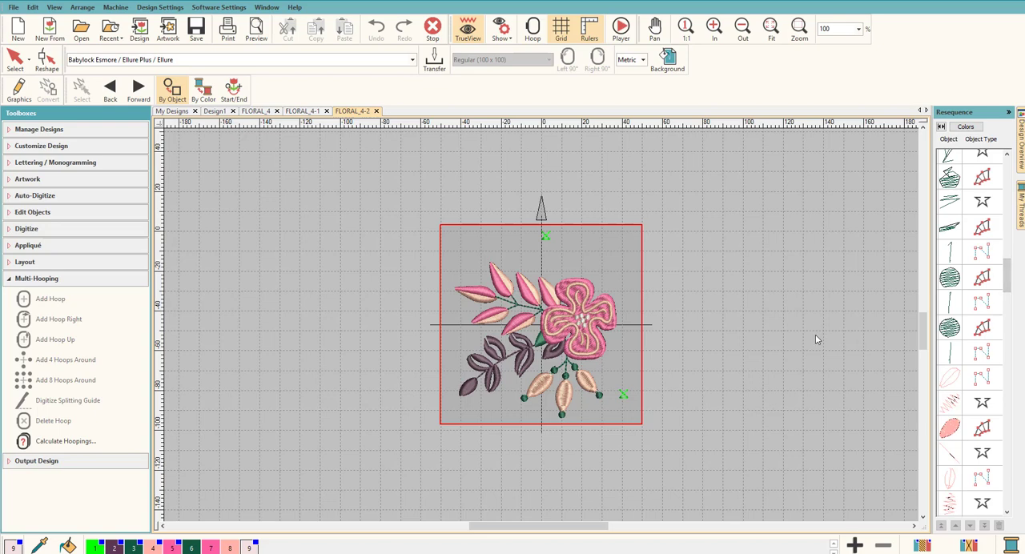